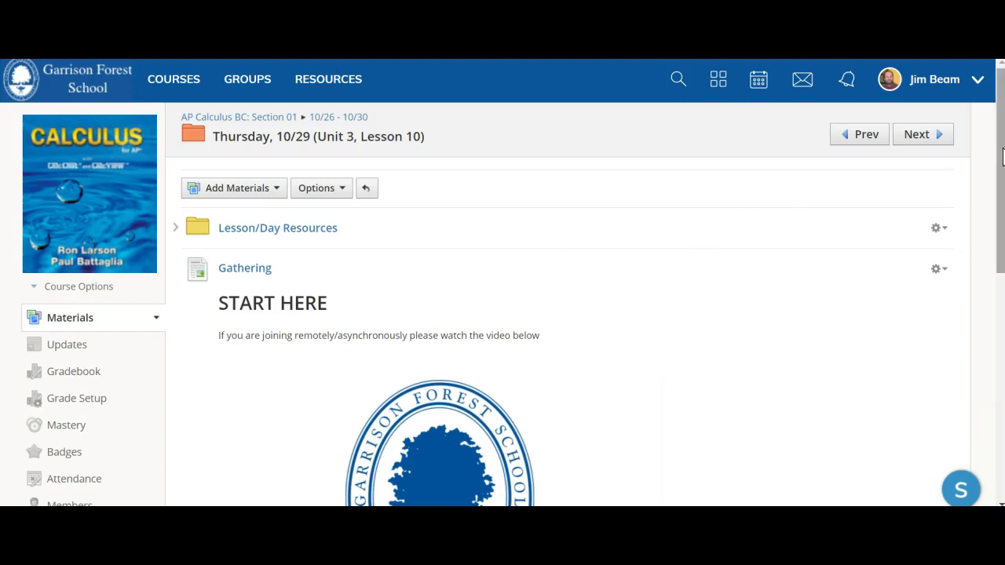
drag(999, 156, 999, 350)
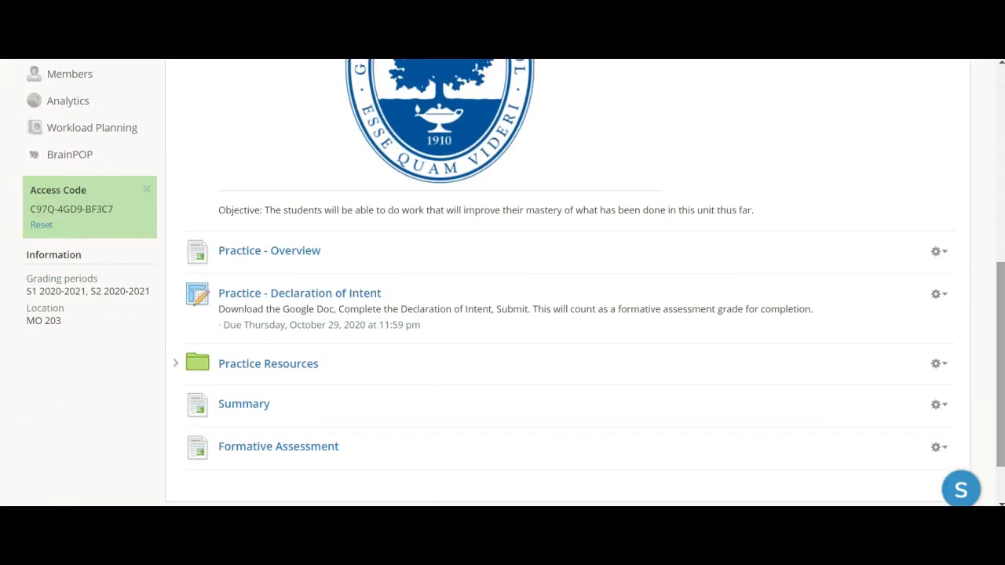